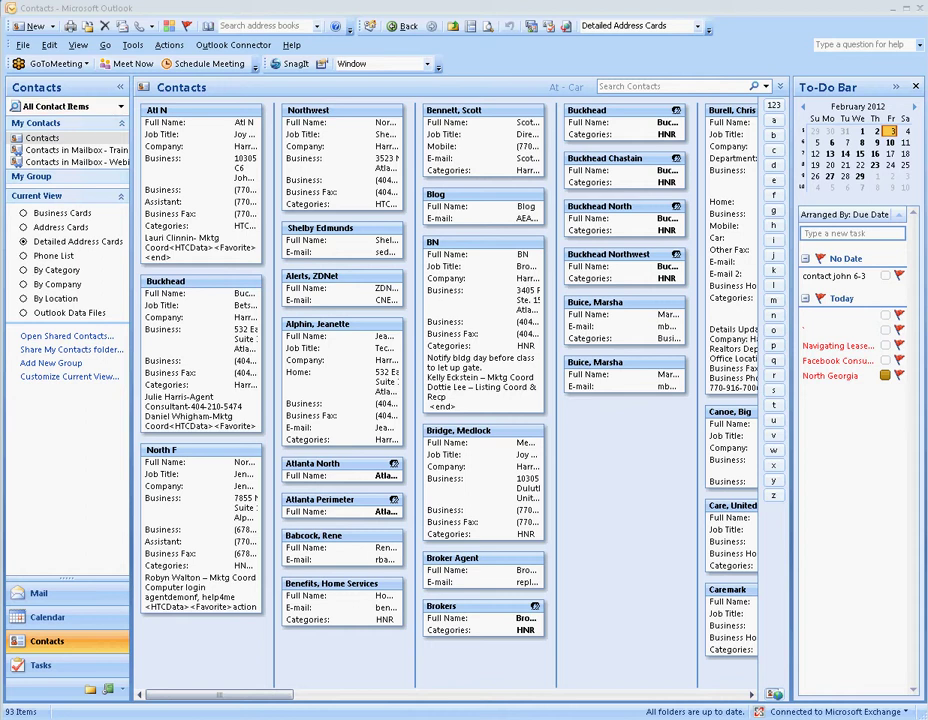
- Create a new table view named "Dist List" for the Contacts folder
{"action": "left_click", "coordinate": [78, 45]}
{"action": "left_click", "coordinate": [78, 45]}
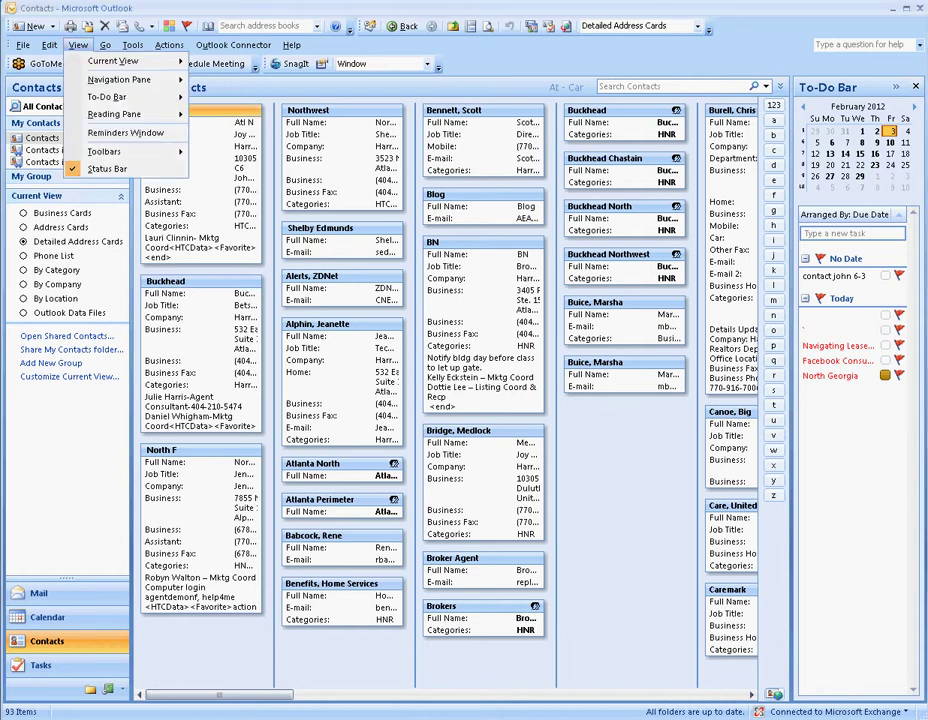
{"action": "mouse_move", "coordinate": [120, 61]}
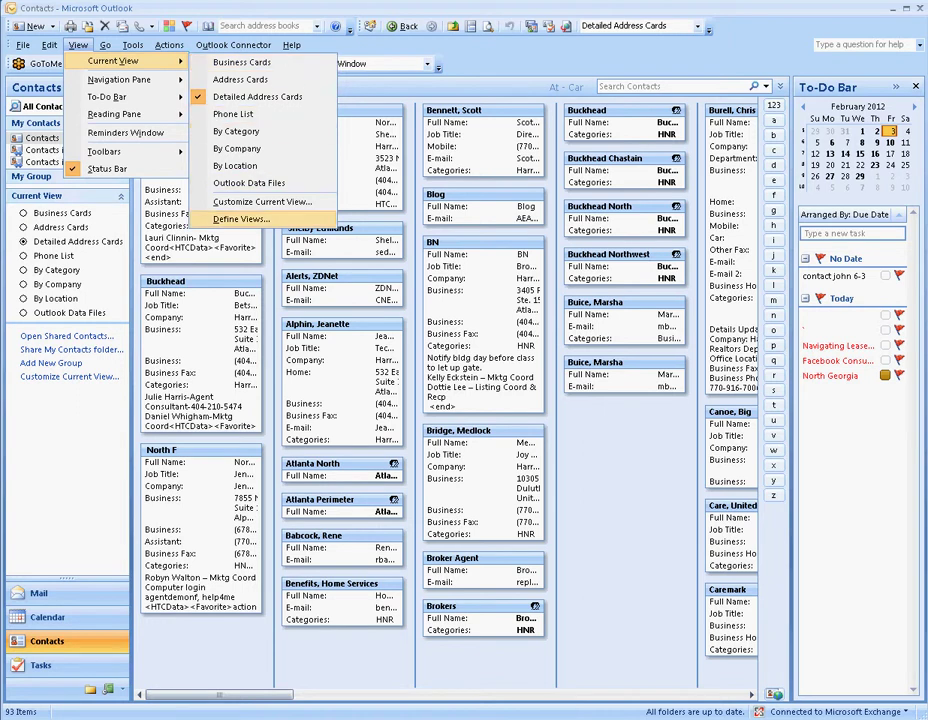
{"action": "left_click", "coordinate": [240, 218]}
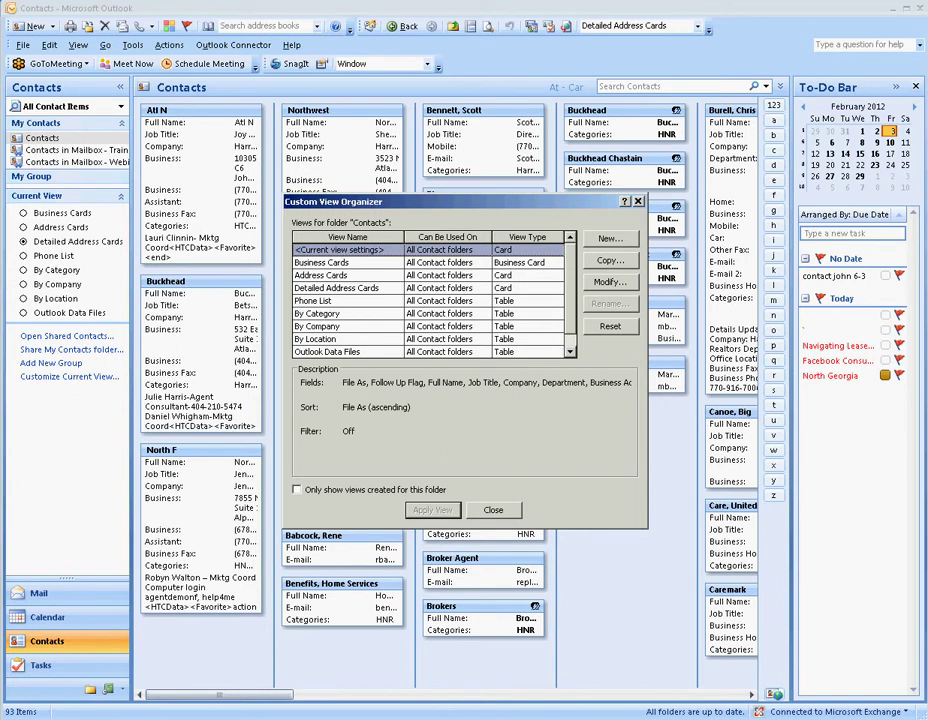
{"action": "left_click", "coordinate": [610, 239]}
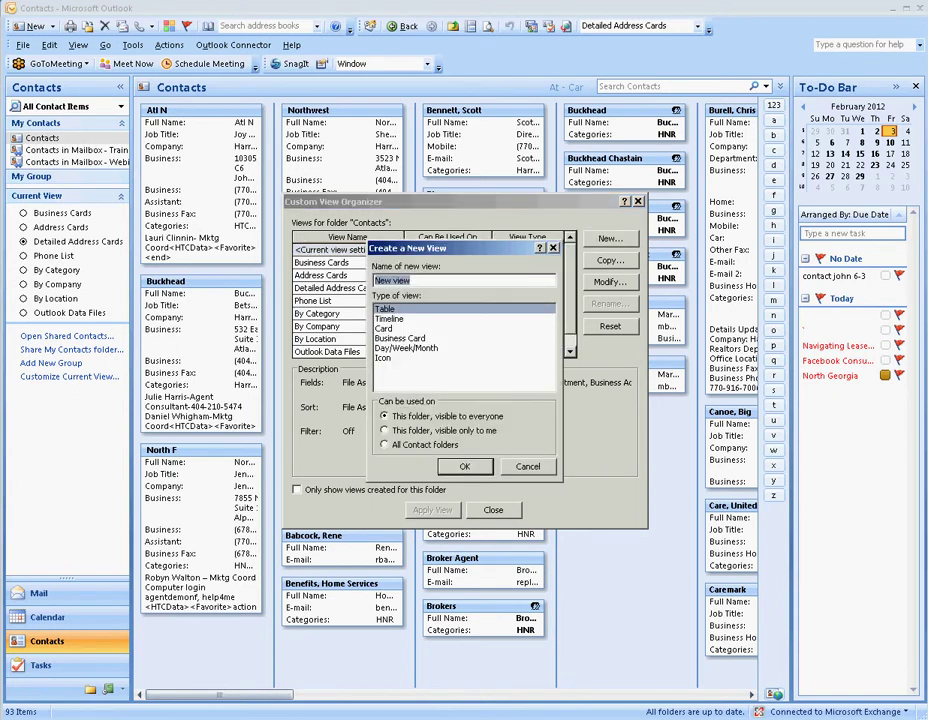
{"action": "type", "text": "Dist List"}
{"action": "key", "text": "Return"}
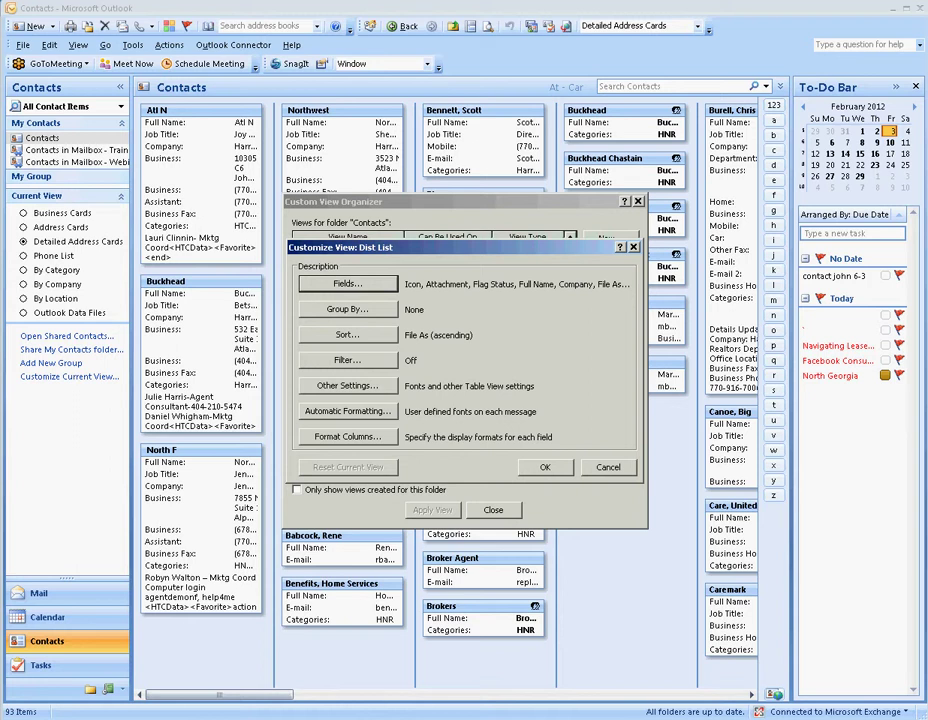
- Remove all the default fields, from Icon through Categories, from the Dist List view
{"action": "left_click", "coordinate": [348, 284]}
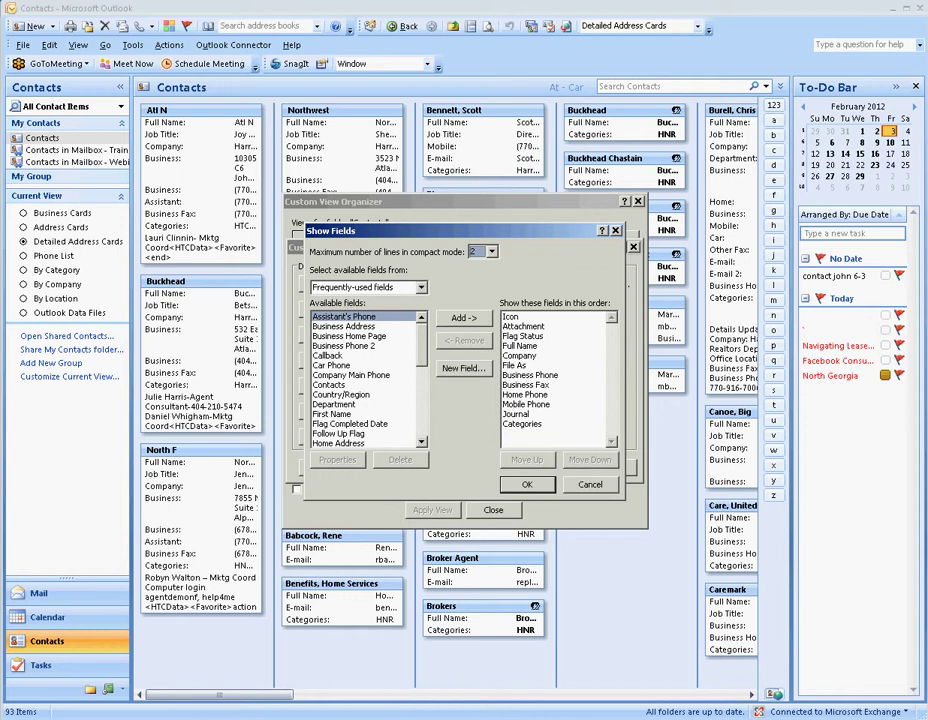
{"action": "left_click", "coordinate": [515, 316]}
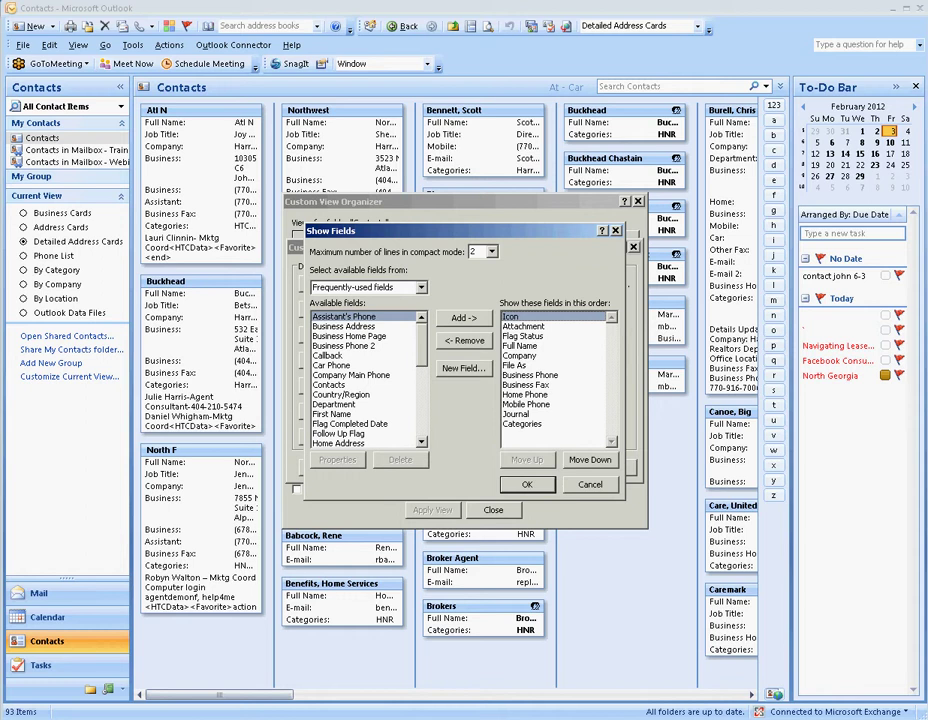
{"action": "left_click", "coordinate": [522, 424], "text": "shift"}
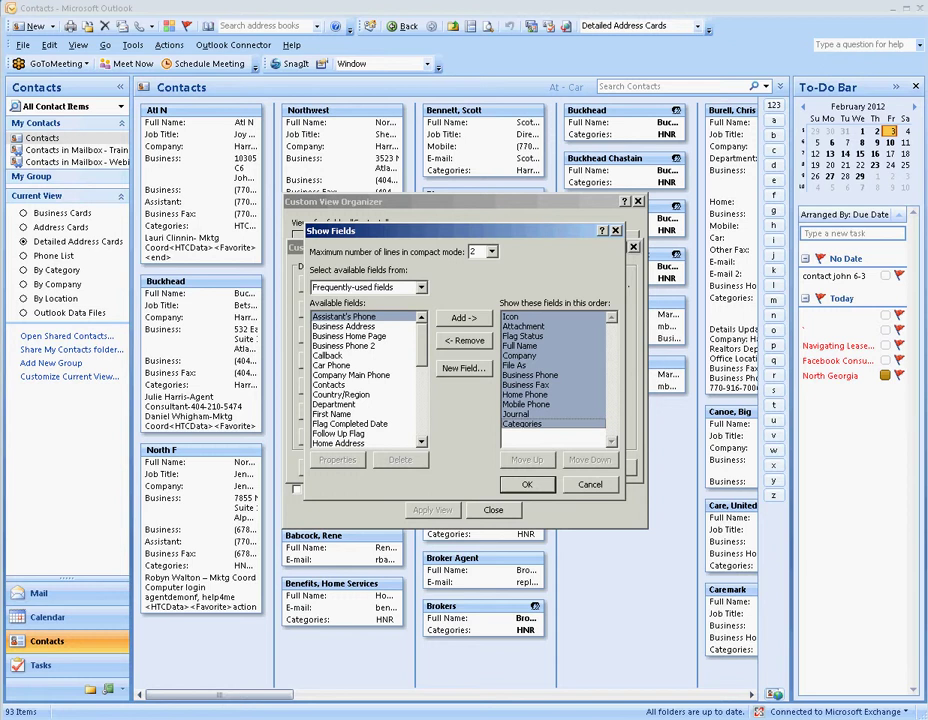
{"action": "left_click", "coordinate": [464, 341]}
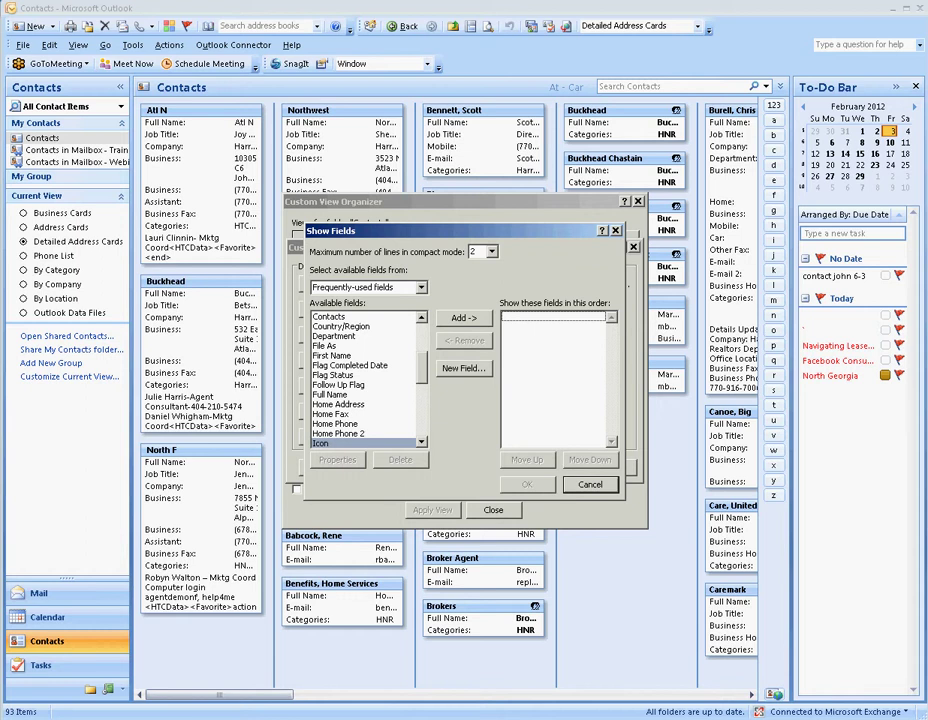
- Add the Full Name and E-mail fields to the Dist List view and confirm the field selection
{"action": "left_click", "coordinate": [331, 395]}
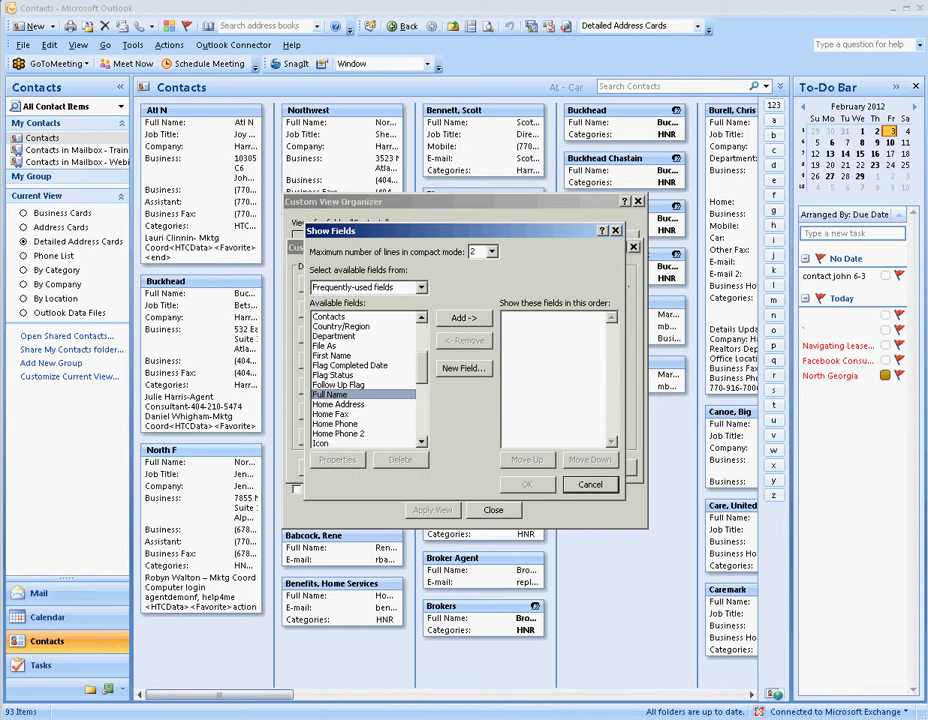
{"action": "left_click", "coordinate": [464, 318]}
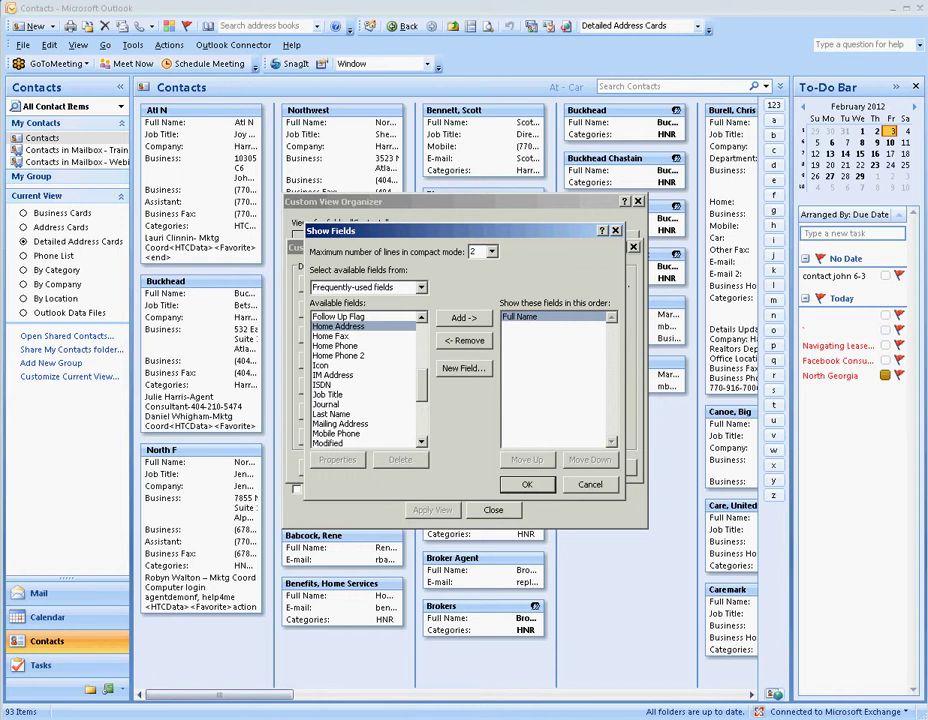
{"action": "left_click", "coordinate": [421, 287]}
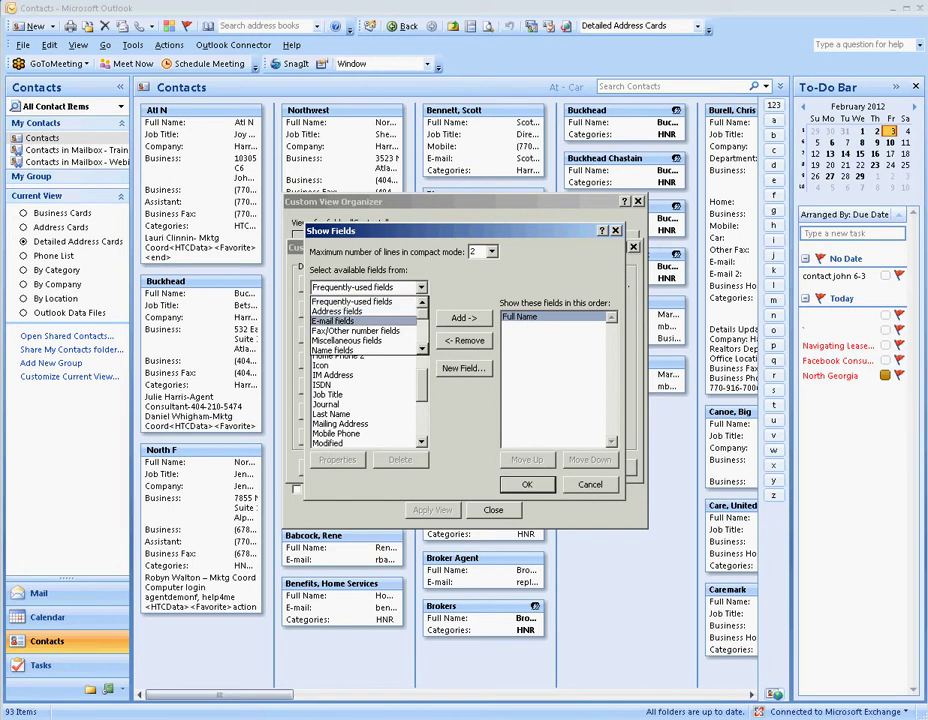
{"action": "left_click", "coordinate": [334, 321]}
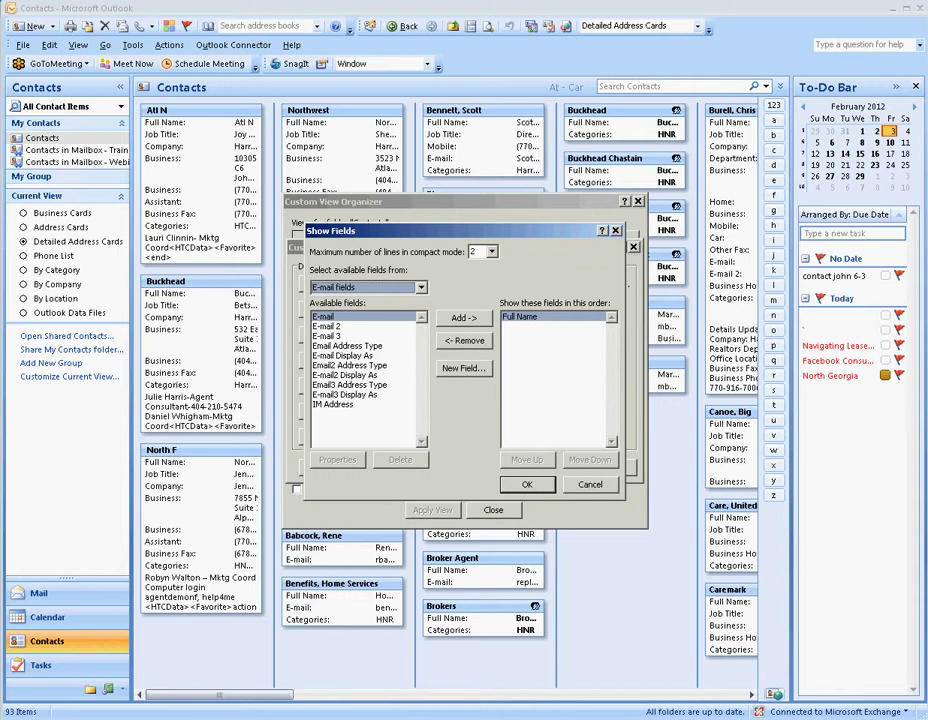
{"action": "left_click_drag", "start_coordinate": [323, 316], "coordinate": [552, 324]}
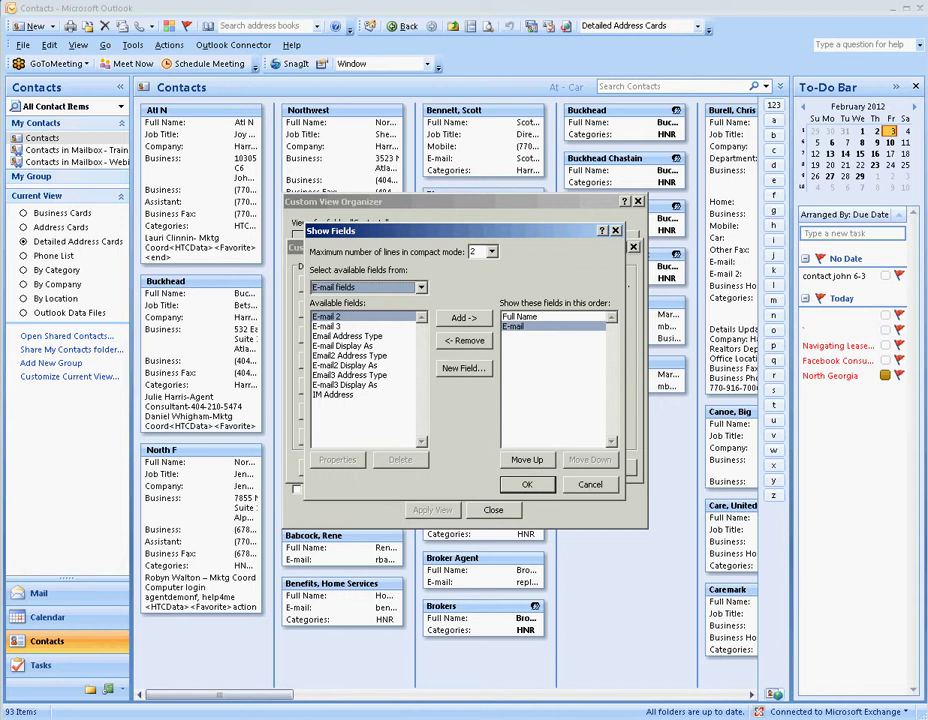
{"action": "key", "text": "Return"}
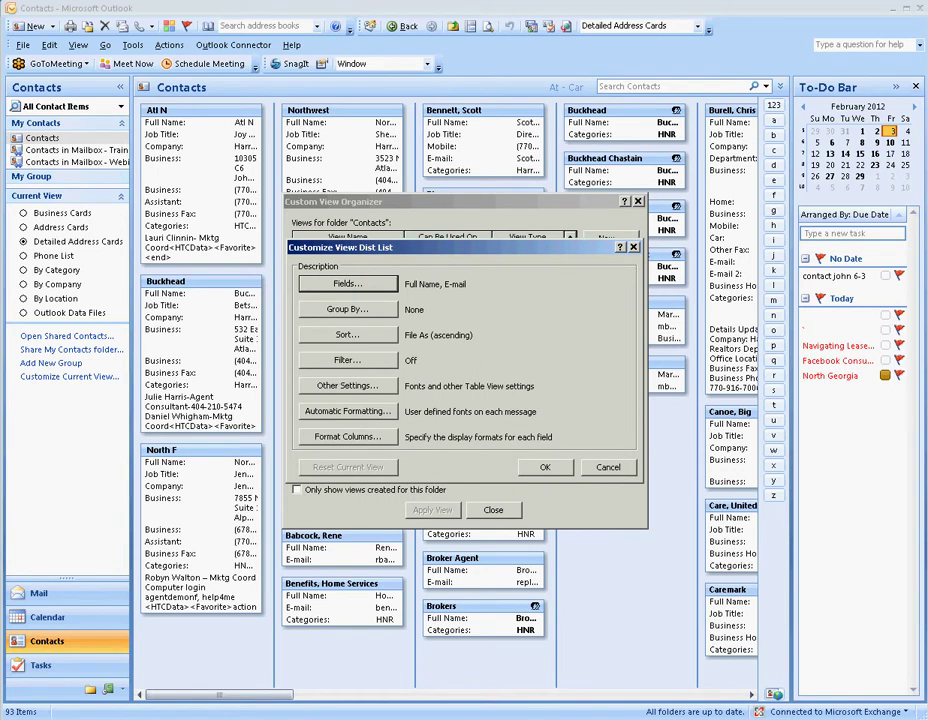
- Filter the Dist List view to contacts in the Friends category and apply the view
{"action": "left_click", "coordinate": [347, 360]}
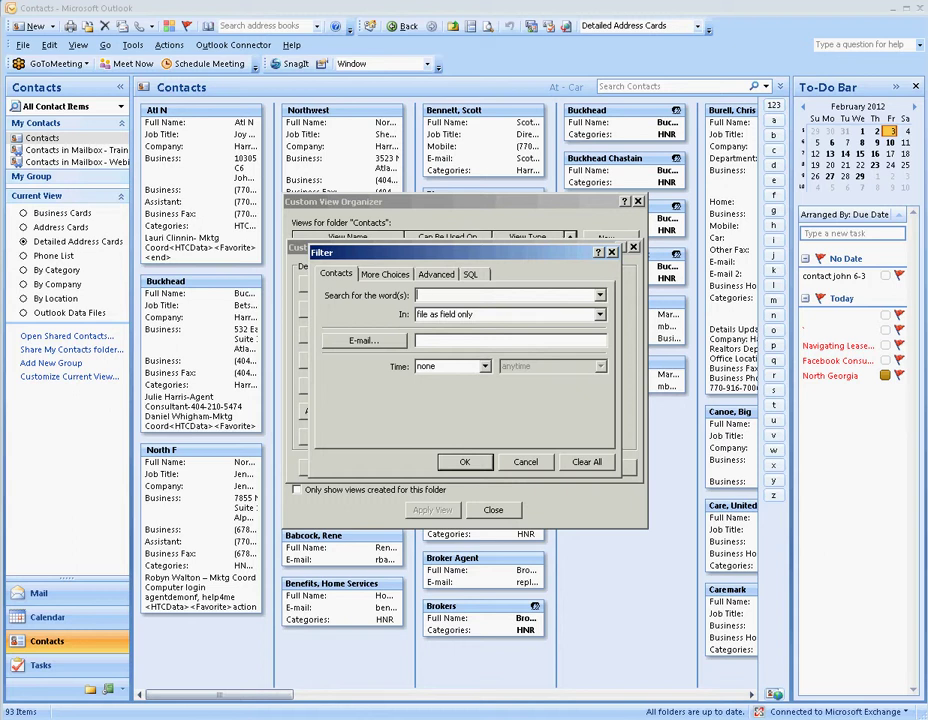
{"action": "key", "text": "ctrl+Tab"}
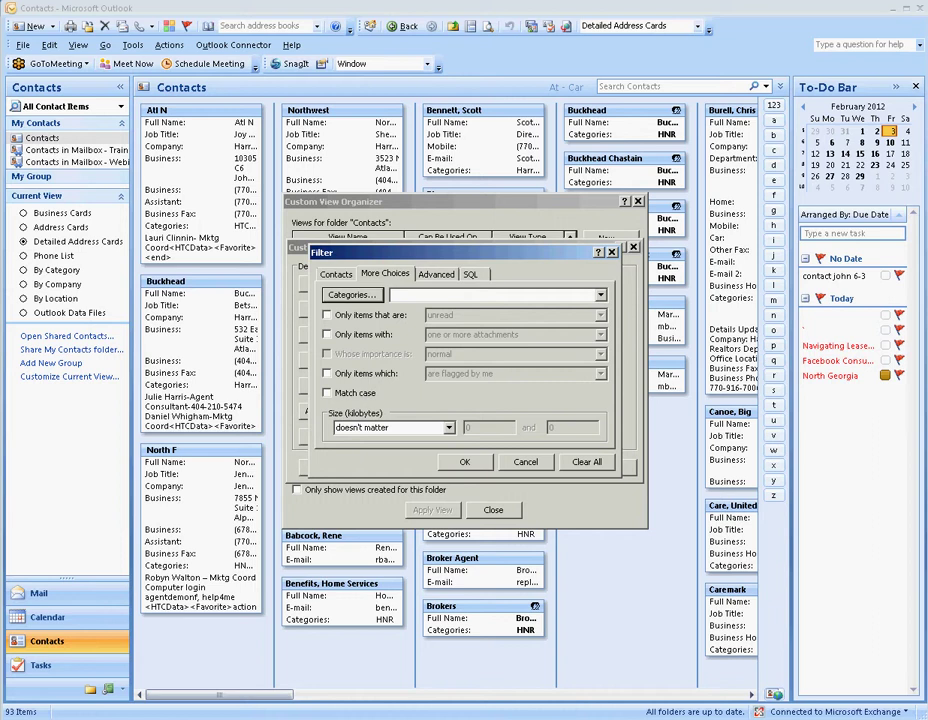
{"action": "key", "text": "Return"}
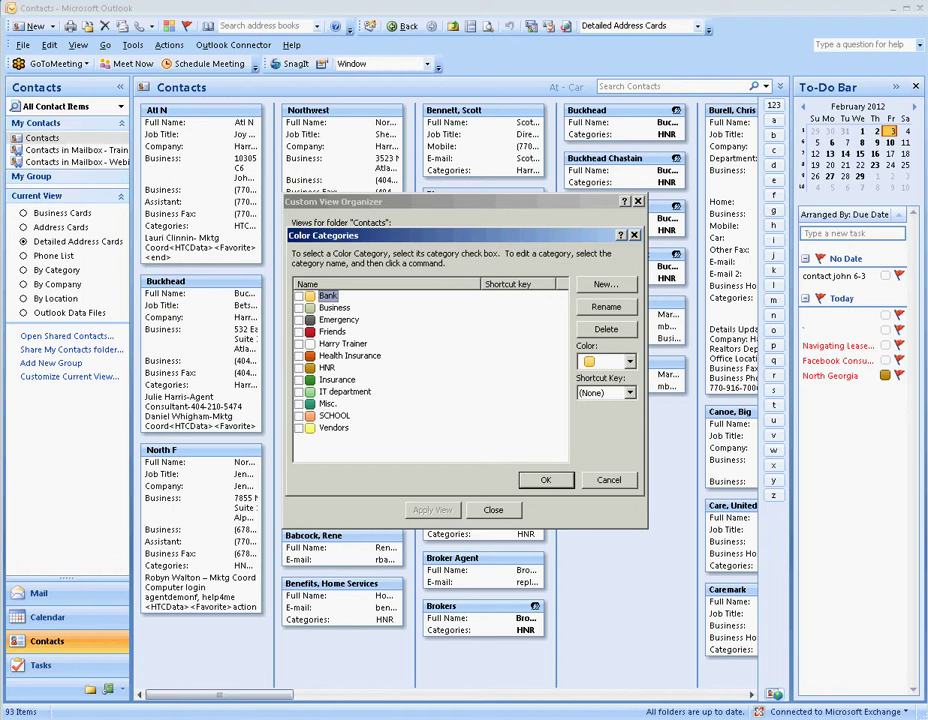
{"action": "left_click", "coordinate": [299, 332]}
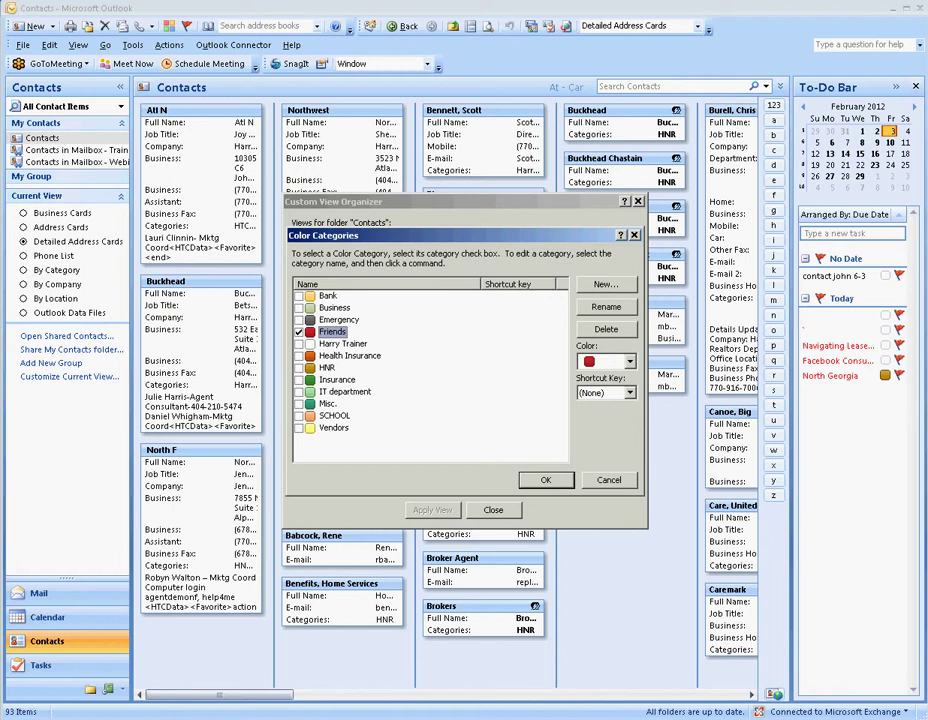
{"action": "key", "text": "Return"}
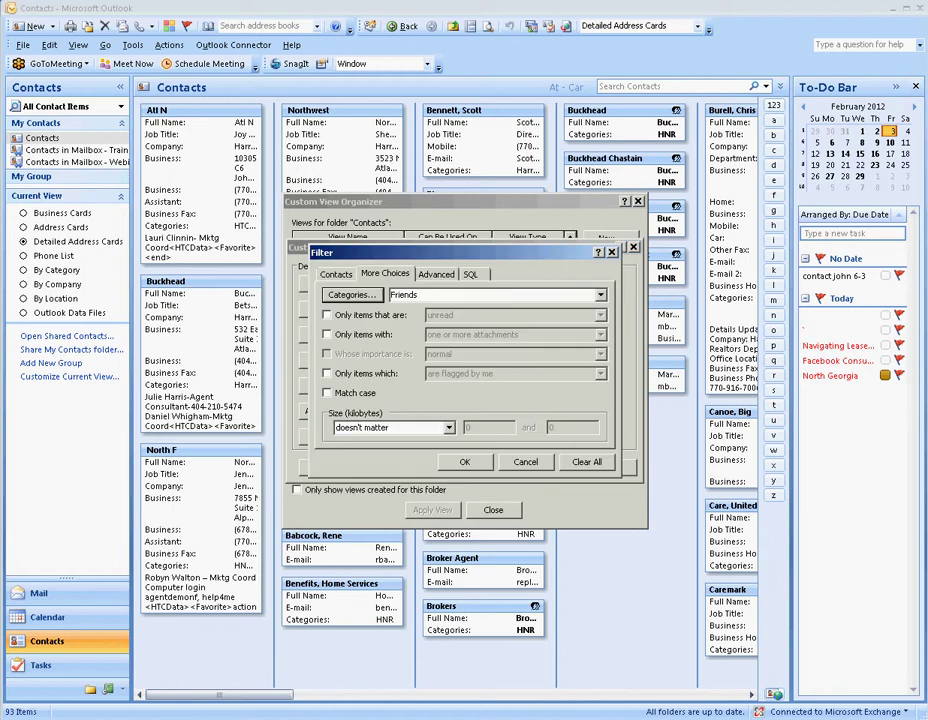
{"action": "key", "text": "Return"}
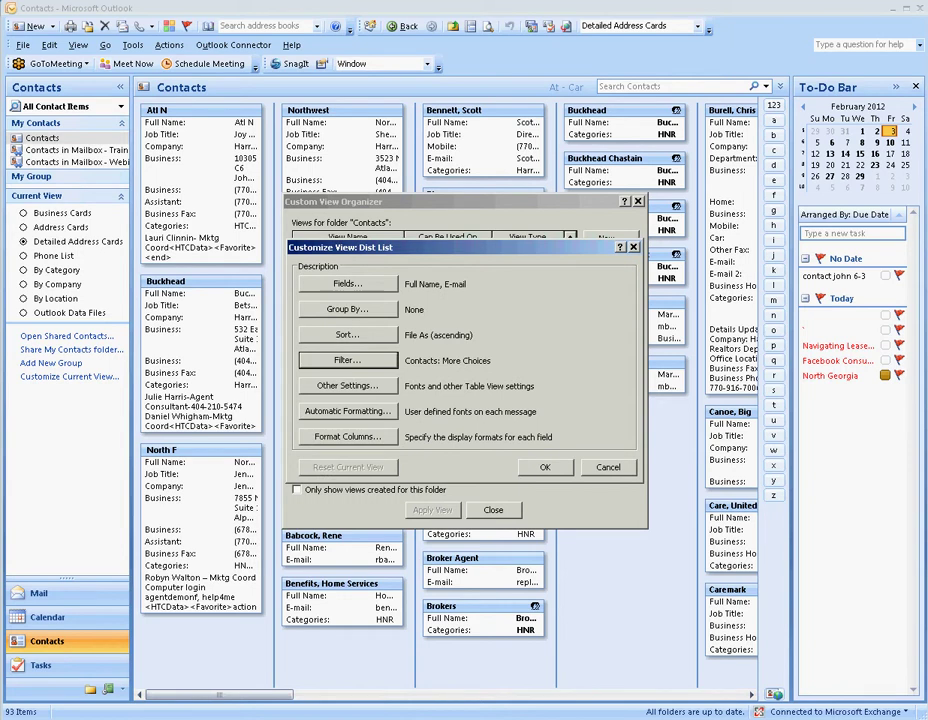
{"action": "key", "text": "Return"}
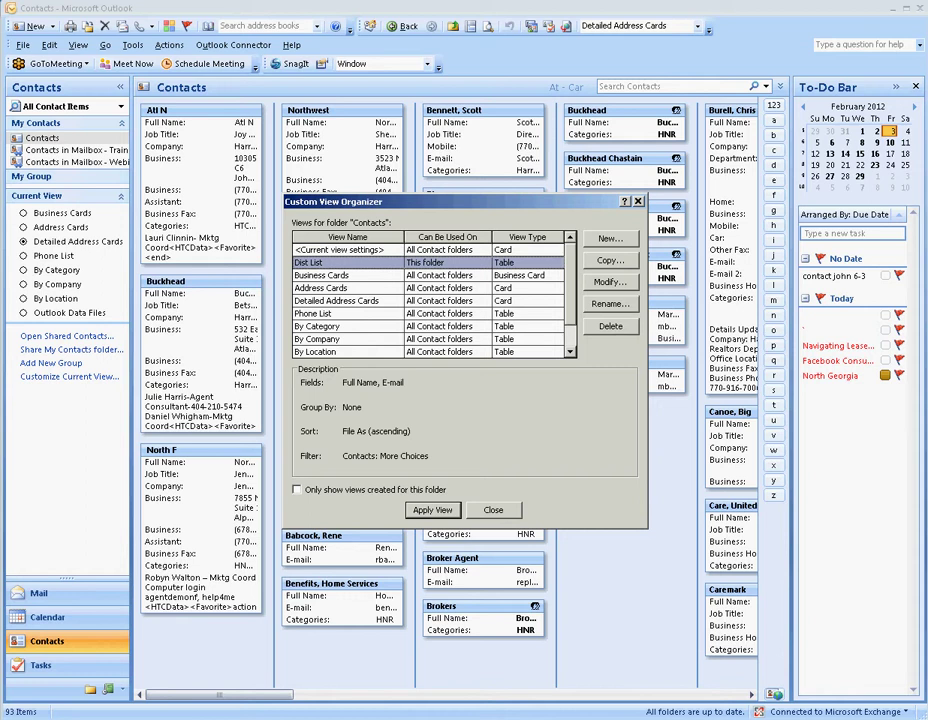
{"action": "key", "text": "Return"}
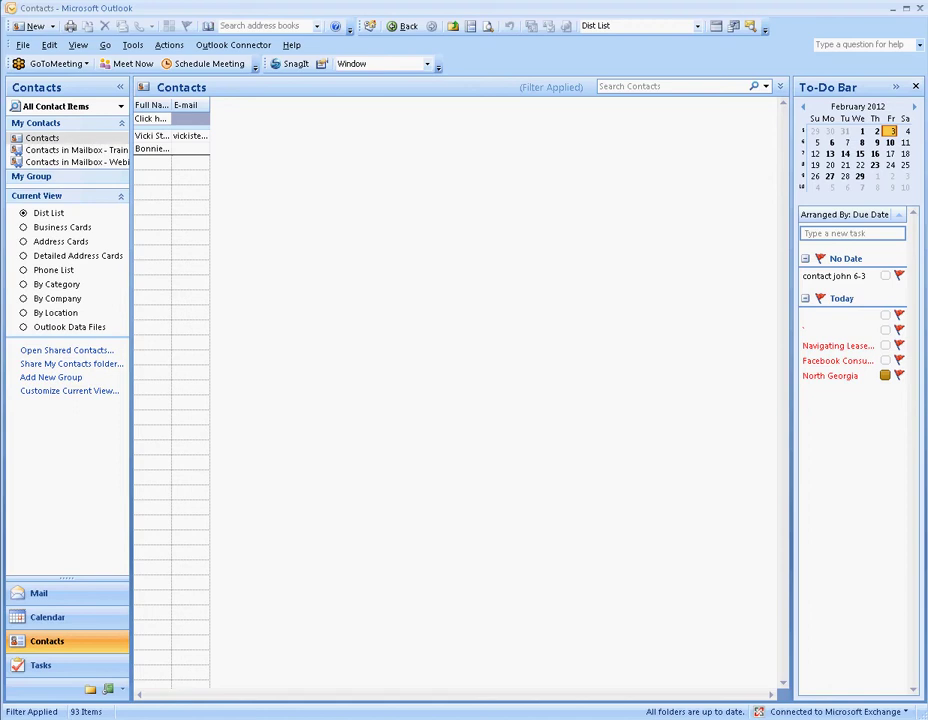
- Select all the contacts in the filtered list and copy them
{"action": "left_click", "coordinate": [190, 136]}
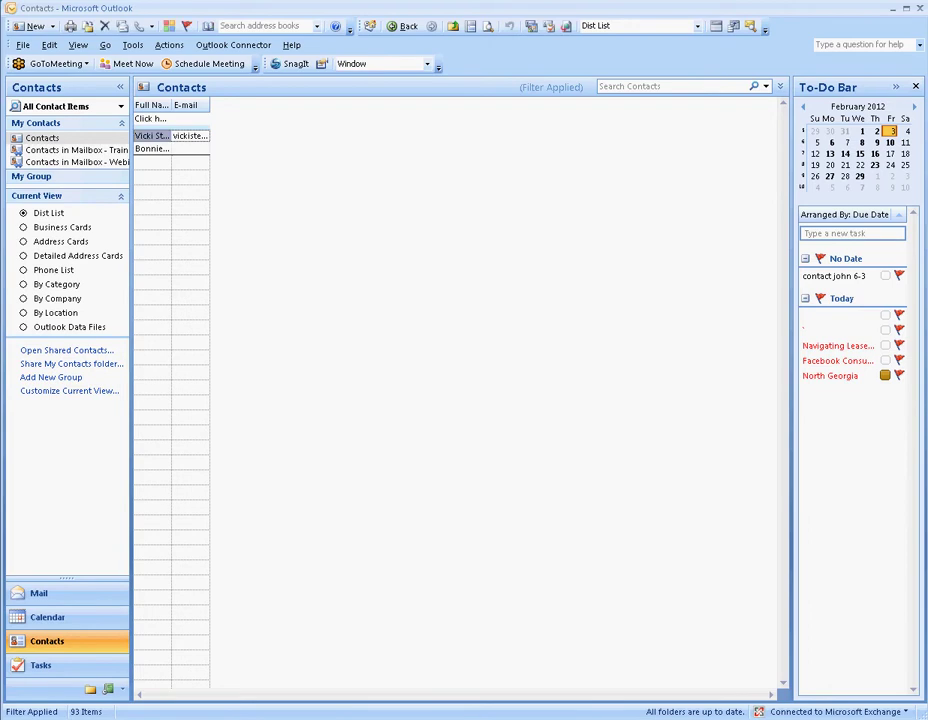
{"action": "key", "text": "shift+Down"}
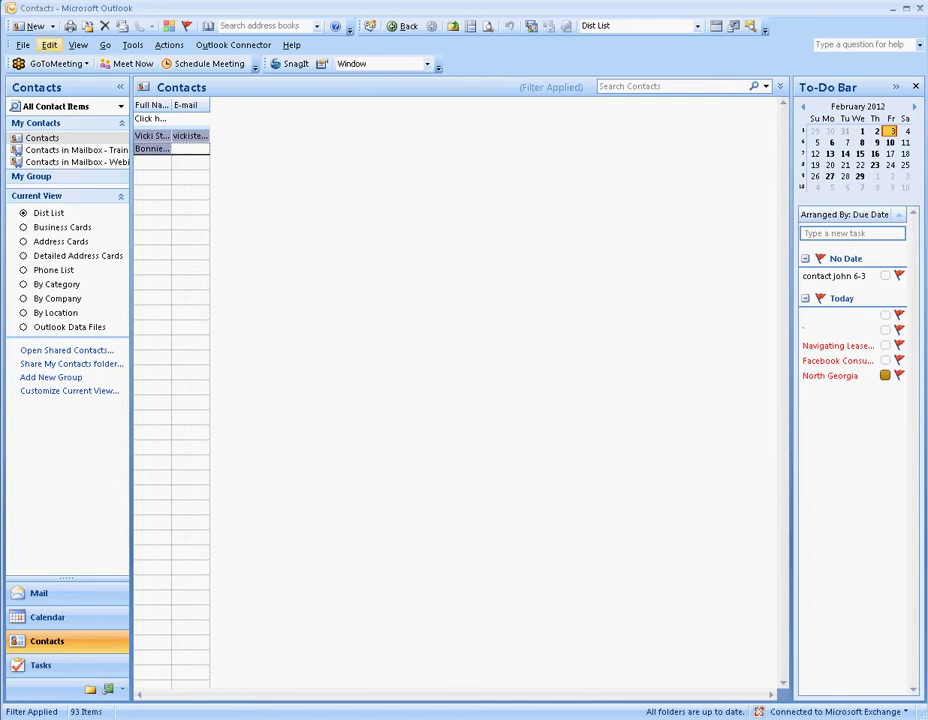
{"action": "left_click", "coordinate": [49, 45]}
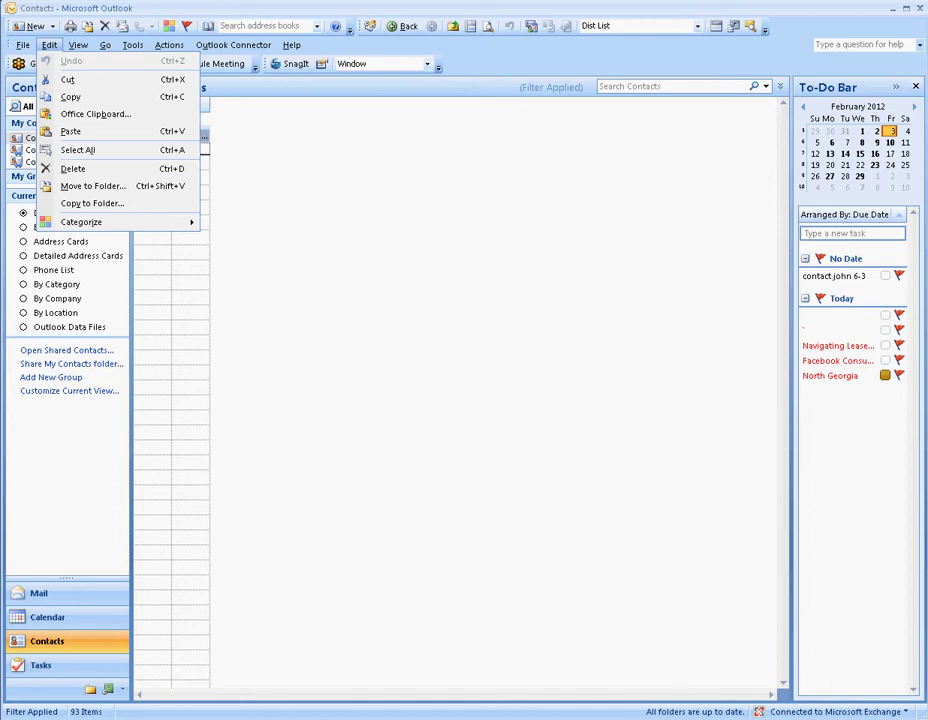
{"action": "key", "text": "ctrl+a"}
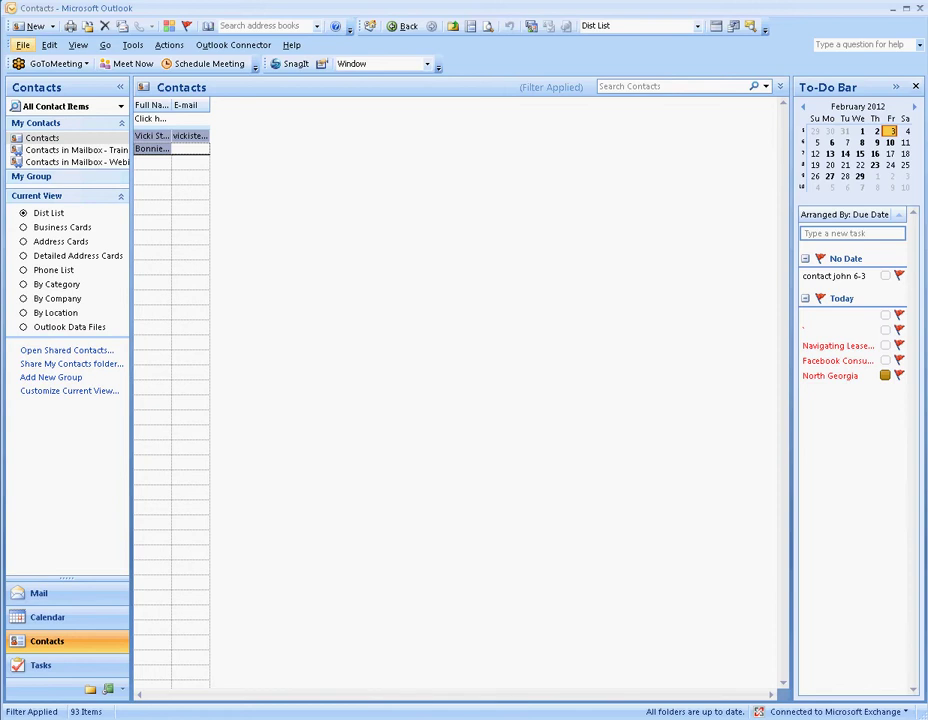
- Create a new distribution list and paste the copied contacts into its member selection
{"action": "left_click", "coordinate": [22, 45]}
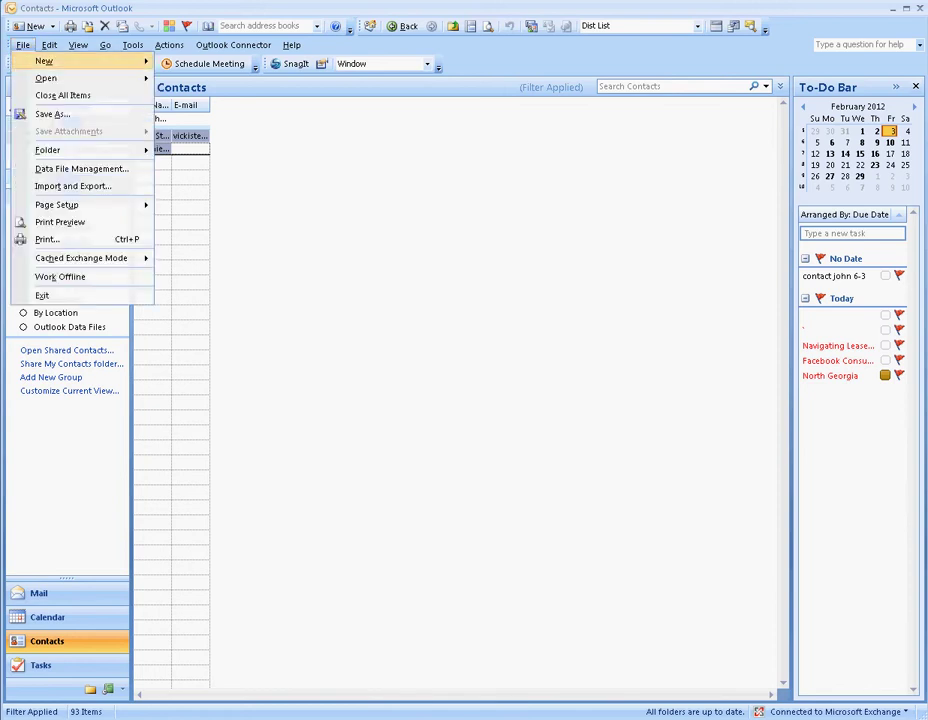
{"action": "mouse_move", "coordinate": [44, 61]}
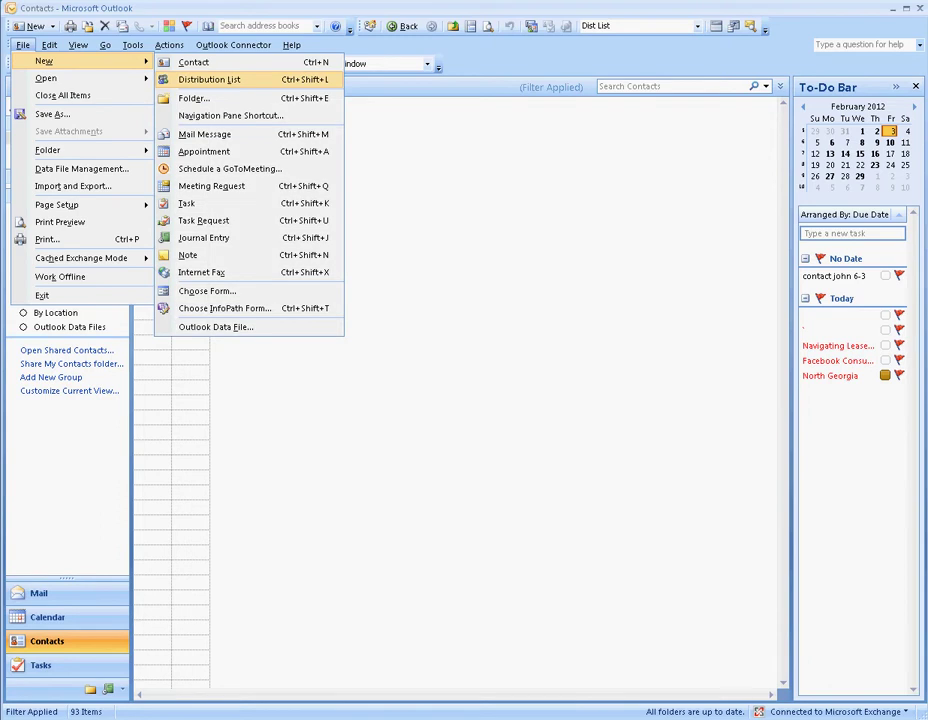
{"action": "left_click", "coordinate": [209, 79]}
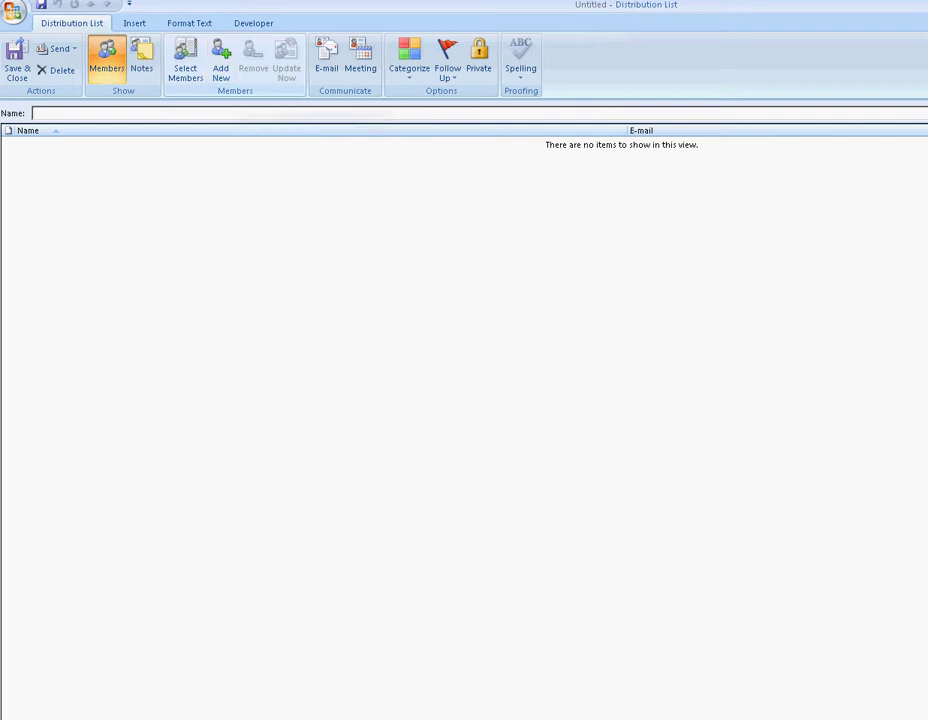
{"action": "left_click", "coordinate": [185, 60]}
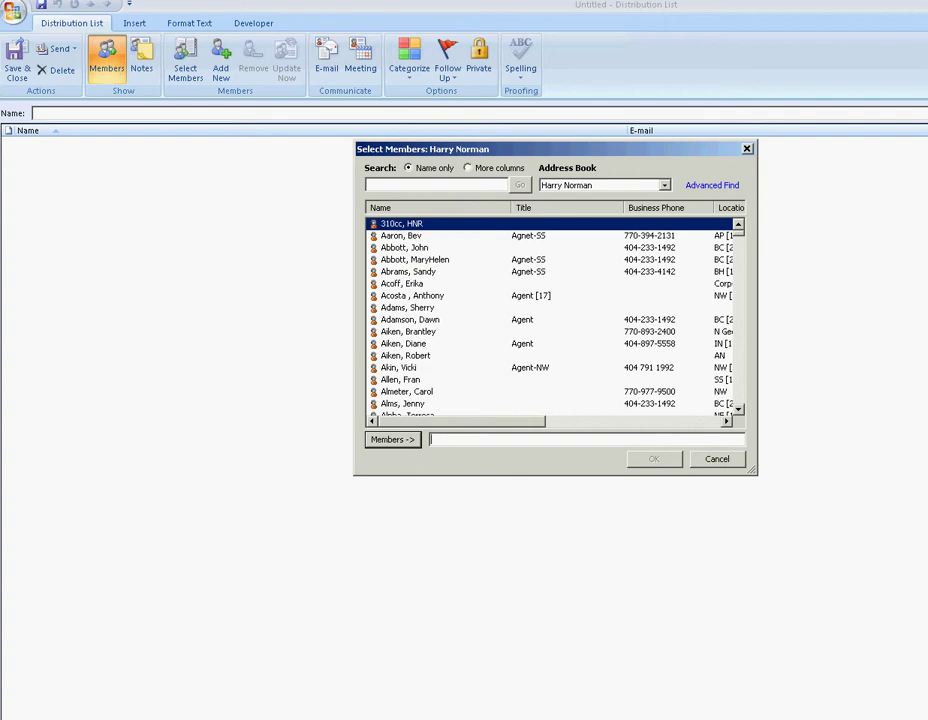
{"action": "key", "text": "ctrl+v"}
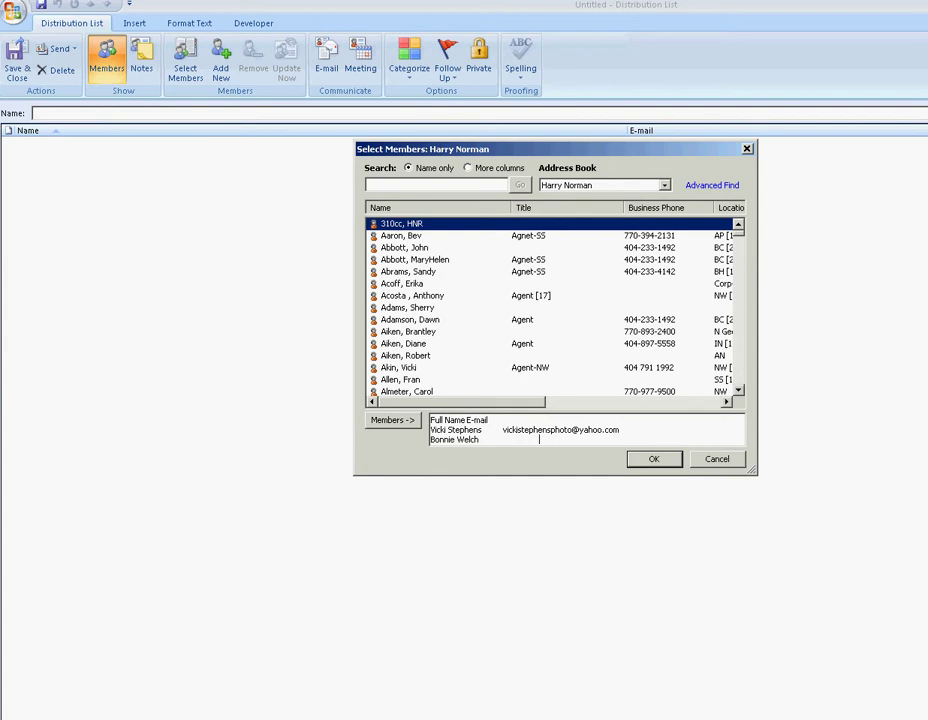
- Delete the "Full Name E-mail" header line from the pasted members and confirm adding them to the distribution list
{"action": "left_click", "coordinate": [503, 420]}
{"action": "key", "text": "shift+Home"}
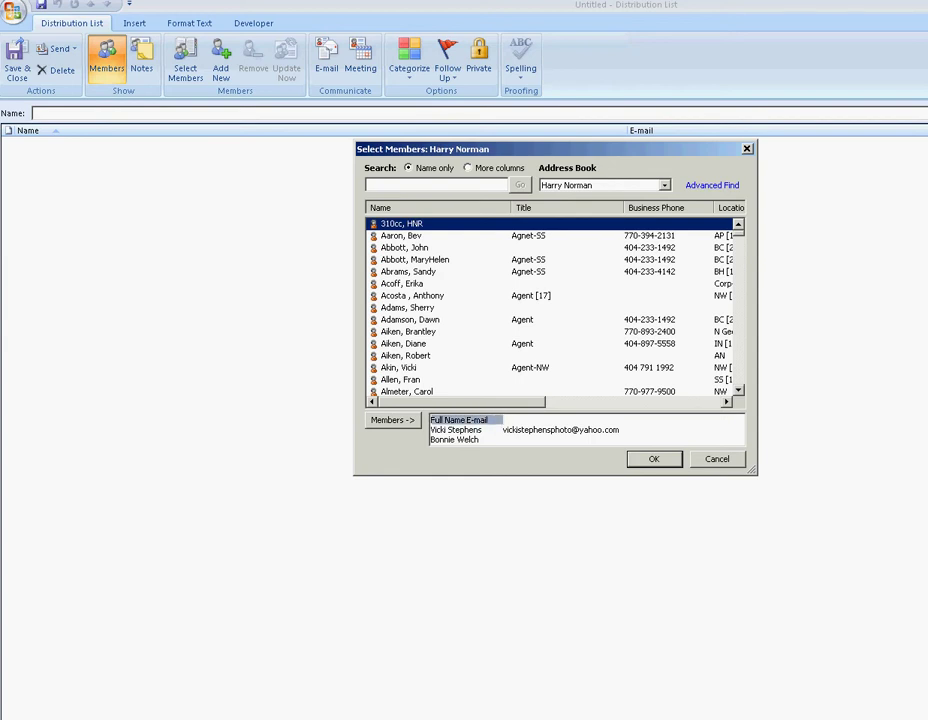
{"action": "key", "text": "BackSpace"}
{"action": "key", "text": "Delete"}
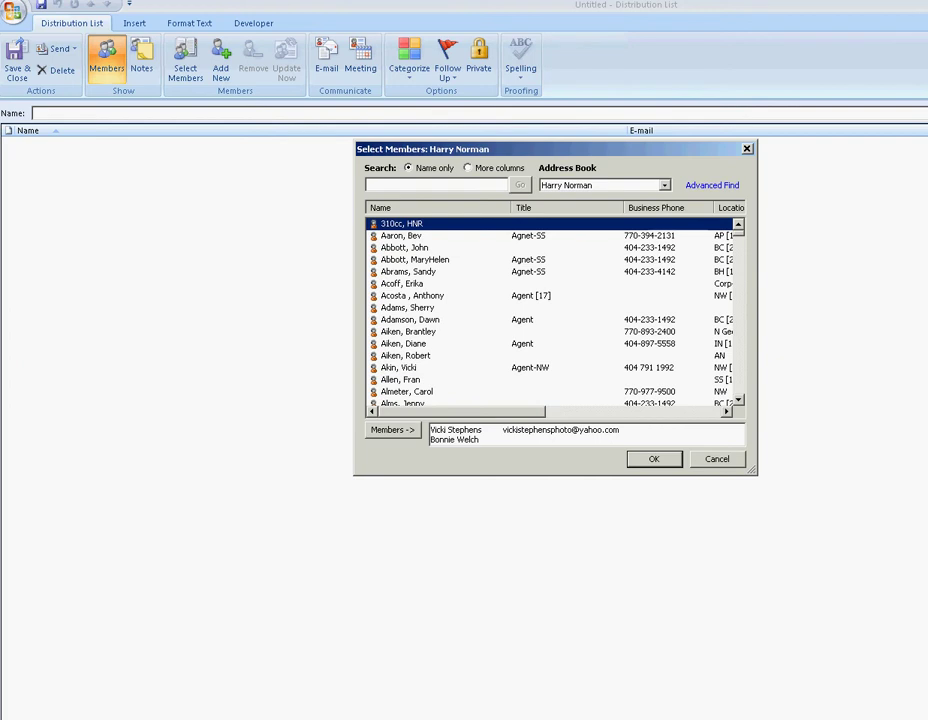
{"action": "key", "text": "Return"}
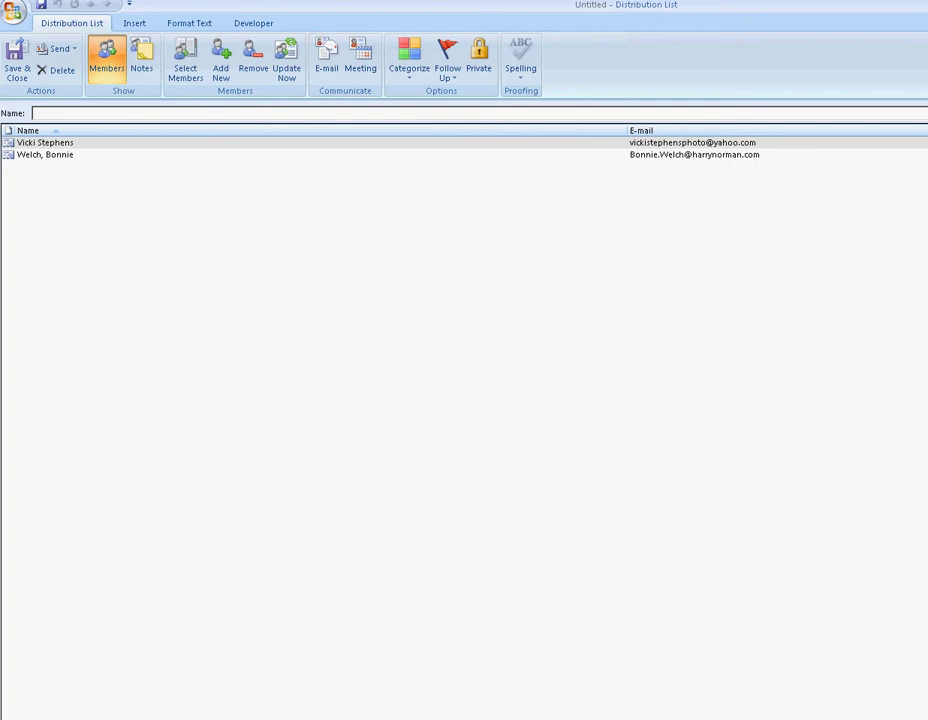
- Name the distribution list Testing, save and close it, and show the contacts as Detailed Address Cards
{"action": "type", "text": "Testing"}
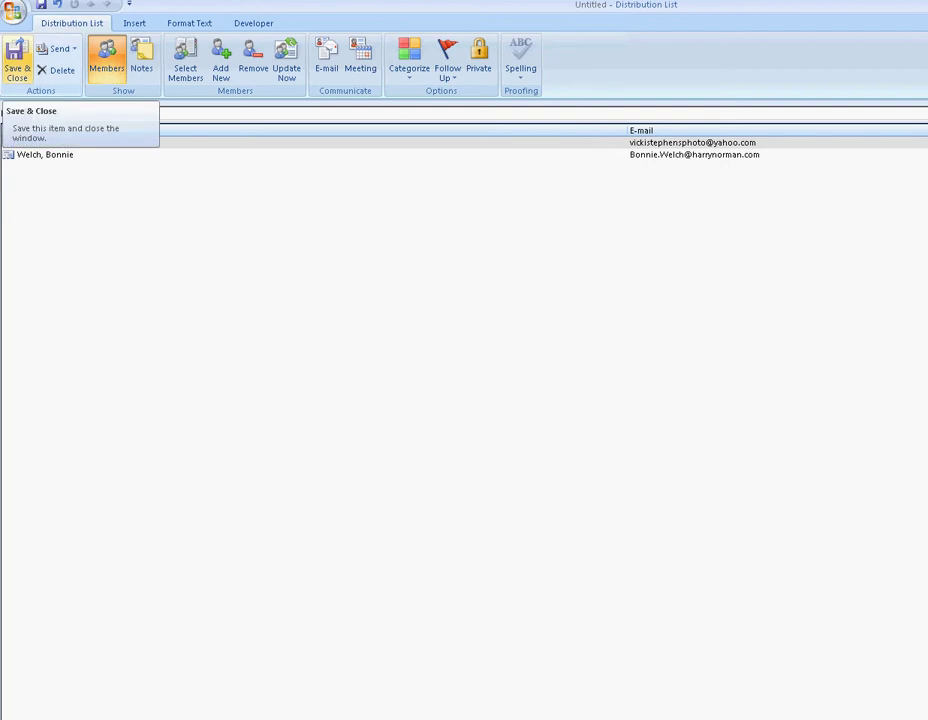
{"action": "left_click", "coordinate": [17, 60]}
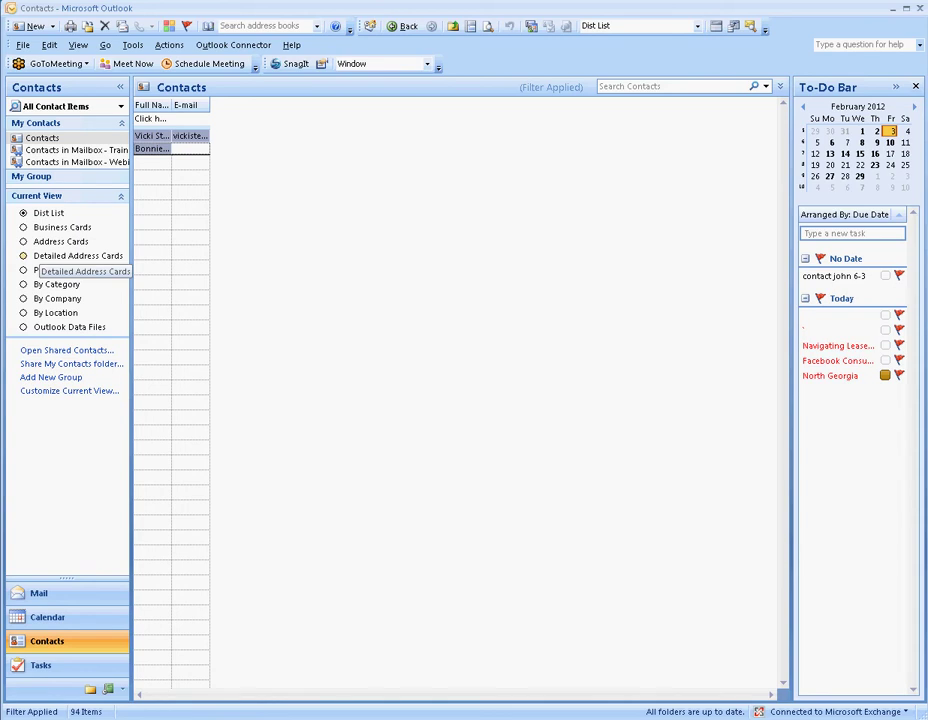
{"action": "left_click", "coordinate": [25, 256]}
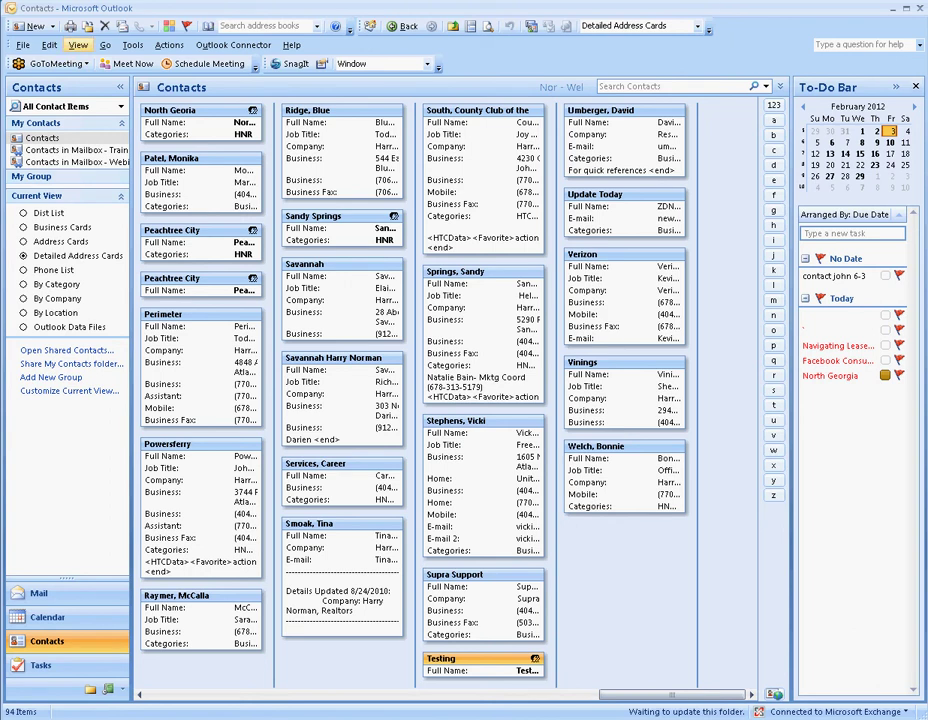
- Delete the custom Dist List view from the Contacts folder's defined views and close the view organizer
{"action": "left_click", "coordinate": [77, 45]}
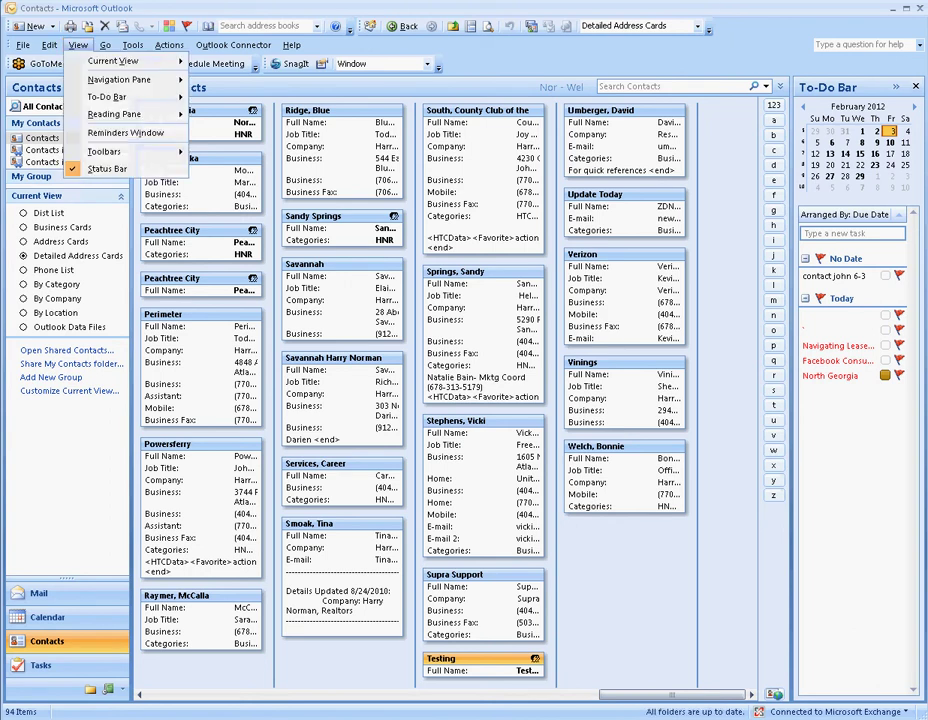
{"action": "mouse_move", "coordinate": [120, 61]}
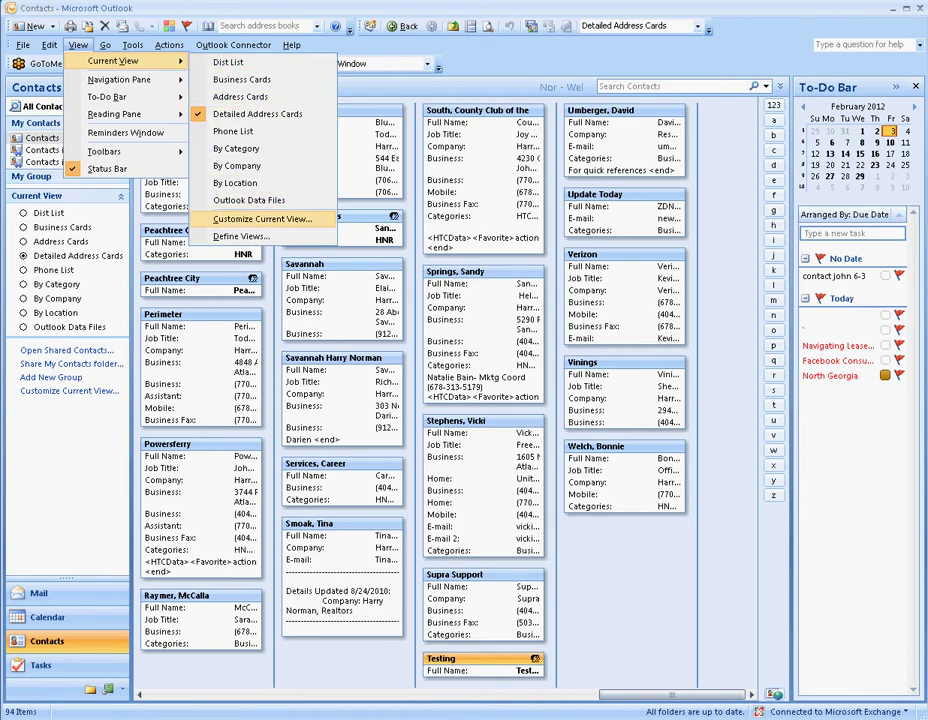
{"action": "left_click", "coordinate": [245, 237]}
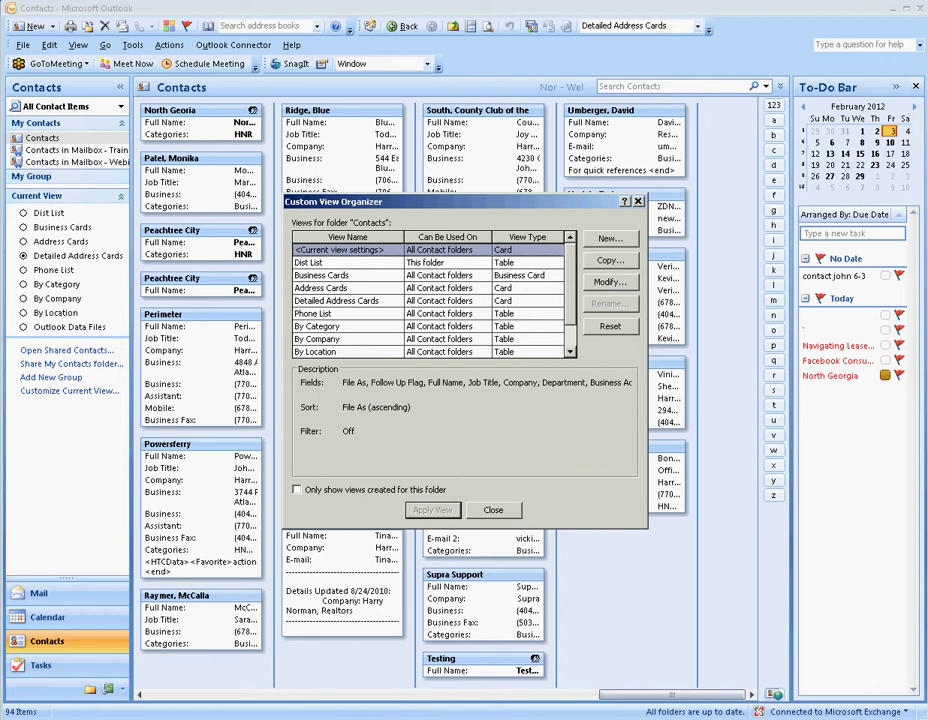
{"action": "left_click", "coordinate": [309, 263]}
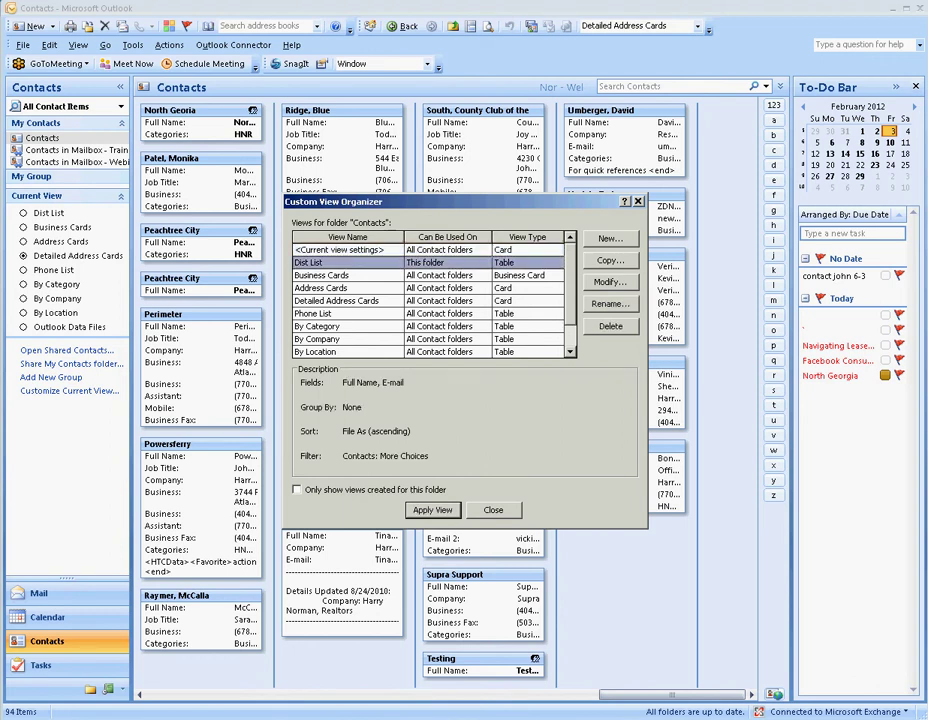
{"action": "key", "text": "Delete"}
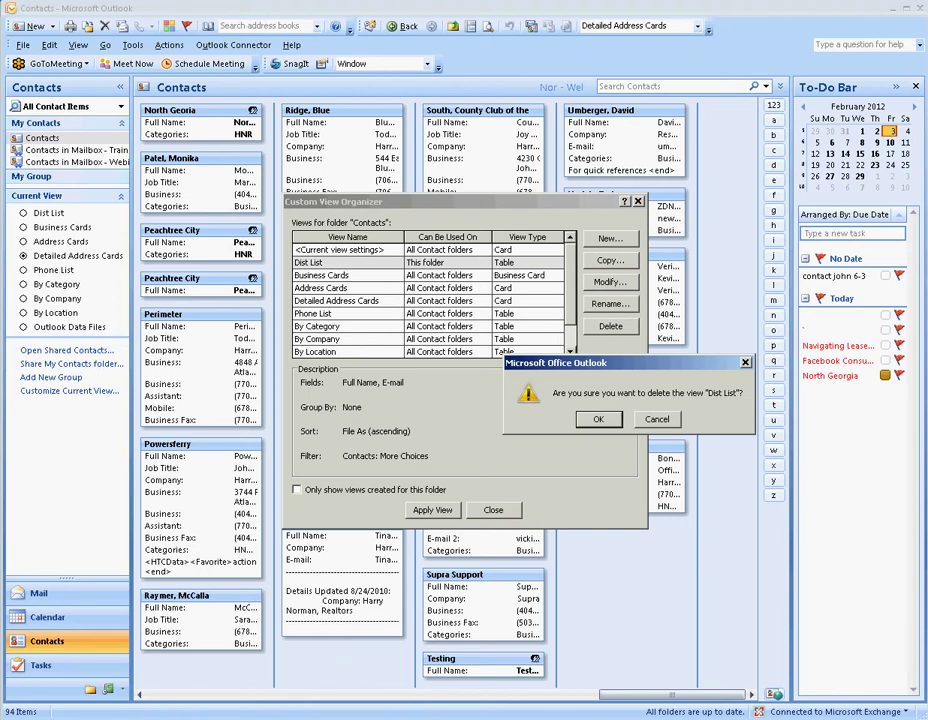
{"action": "key", "text": "Return"}
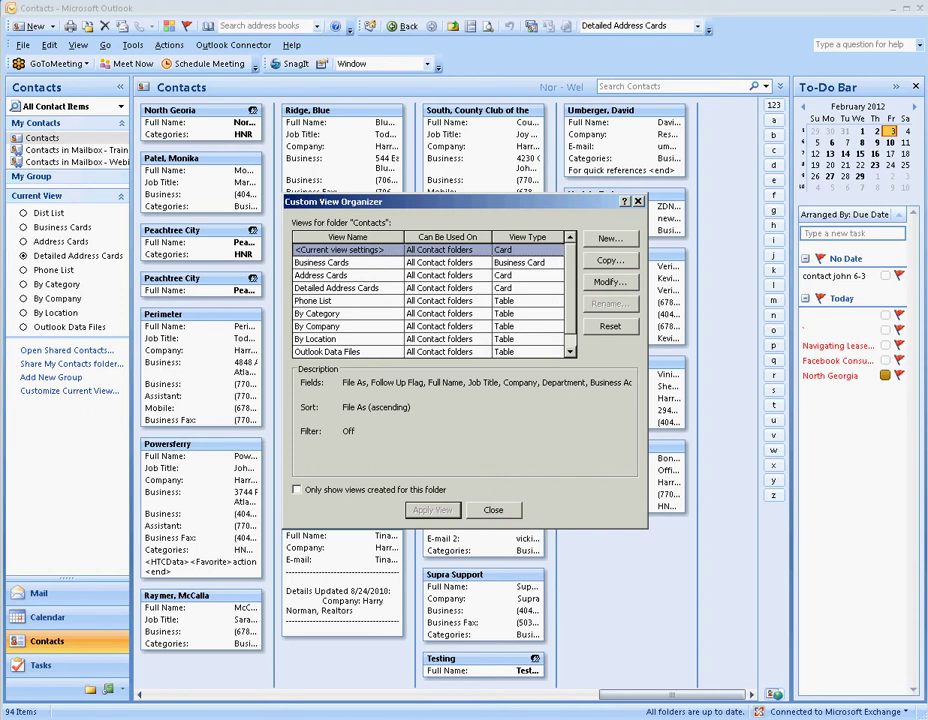
{"action": "key", "text": "Escape"}
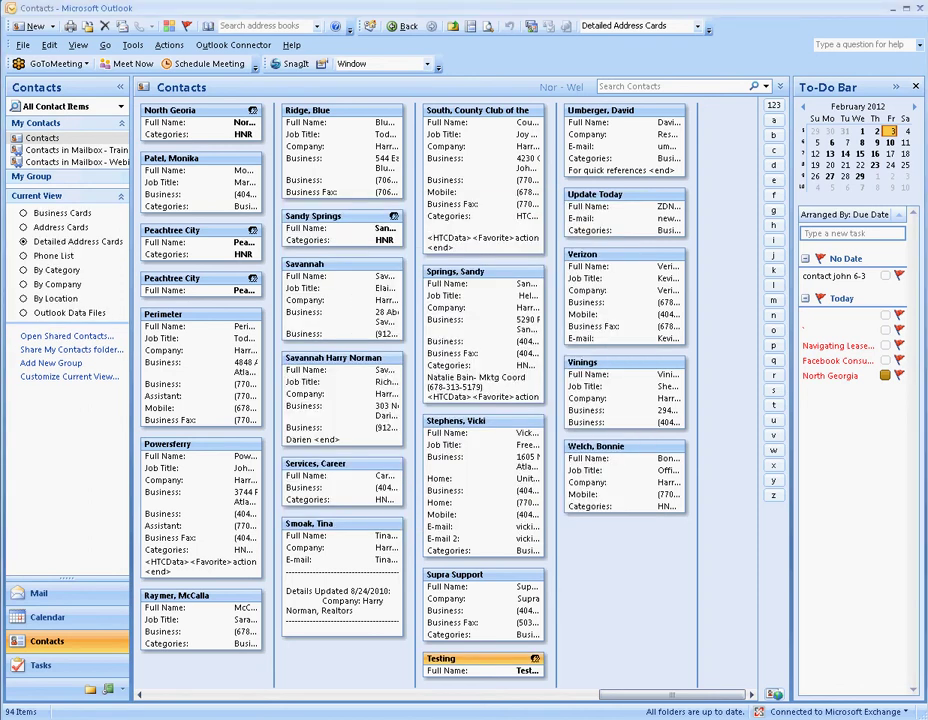